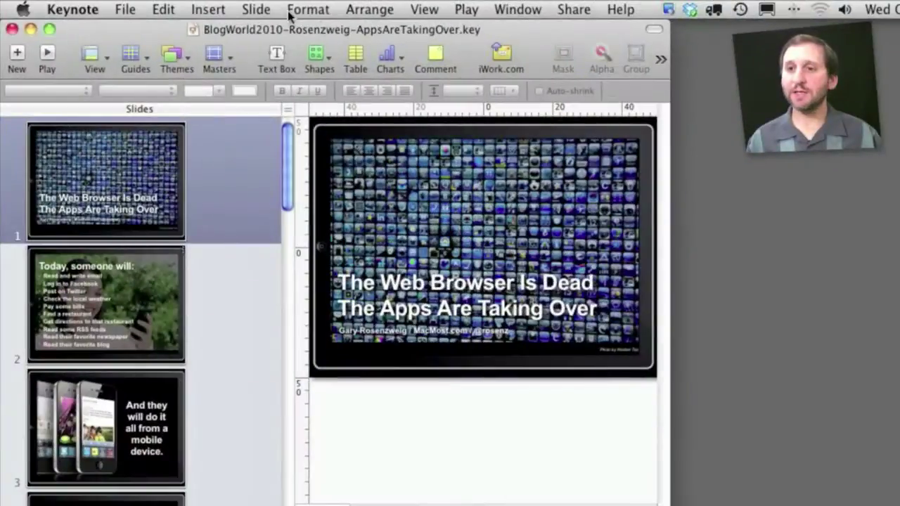
Open the presentation's export settings for a QuickTime movie and keep playback on Manual Advance
left_click(125, 9)
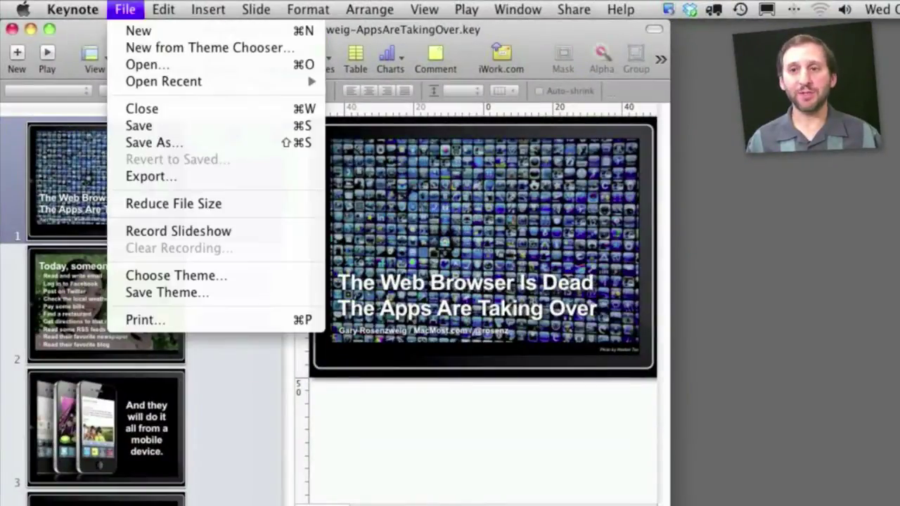
left_click(144, 177)
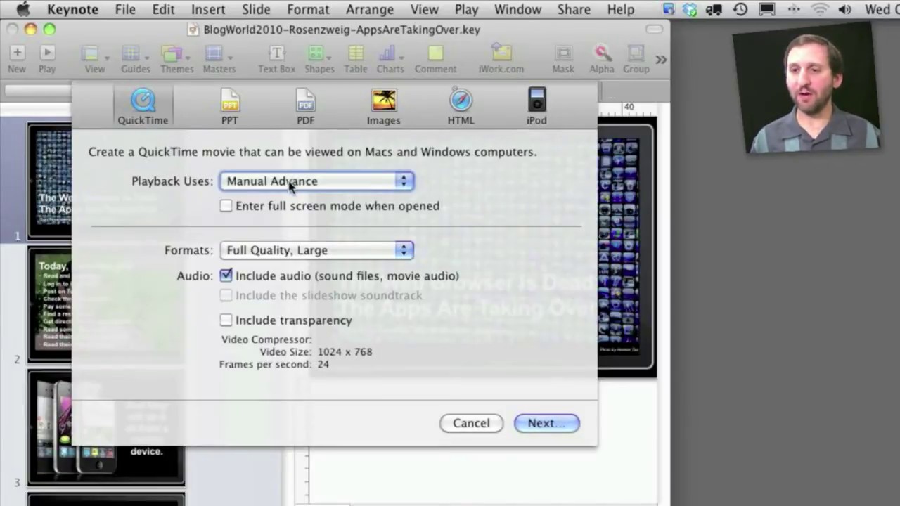
left_click(253, 184)
left_click(253, 161)
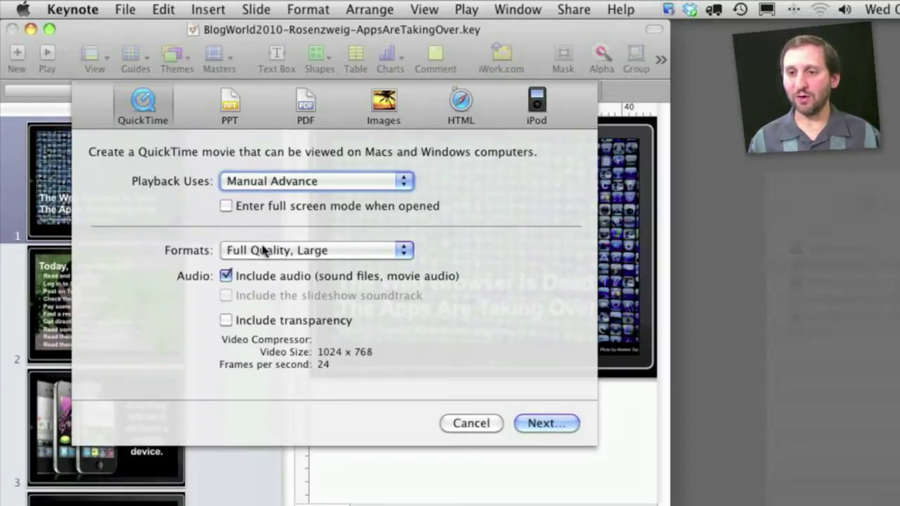
Switch to Finder and open the exported .mov version of the presentation in QuickTime Player to view it
left_click(777, 296)
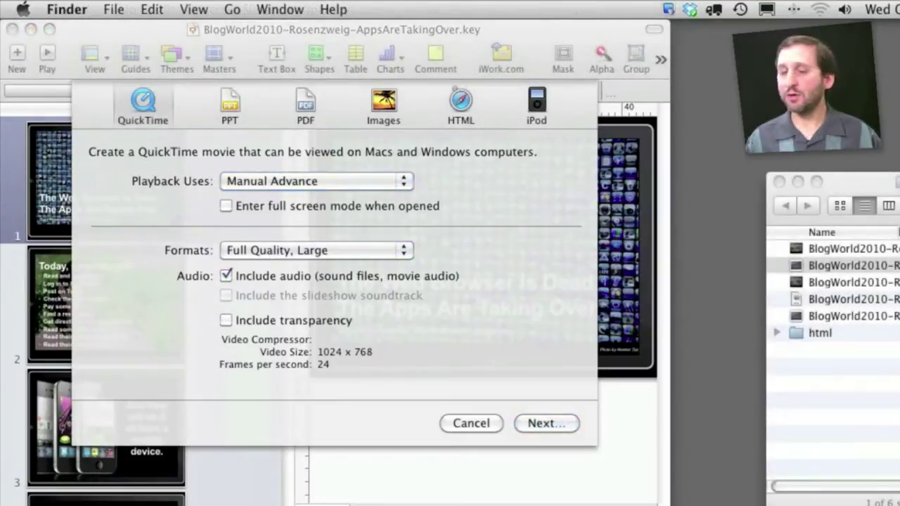
double_click(863, 282)
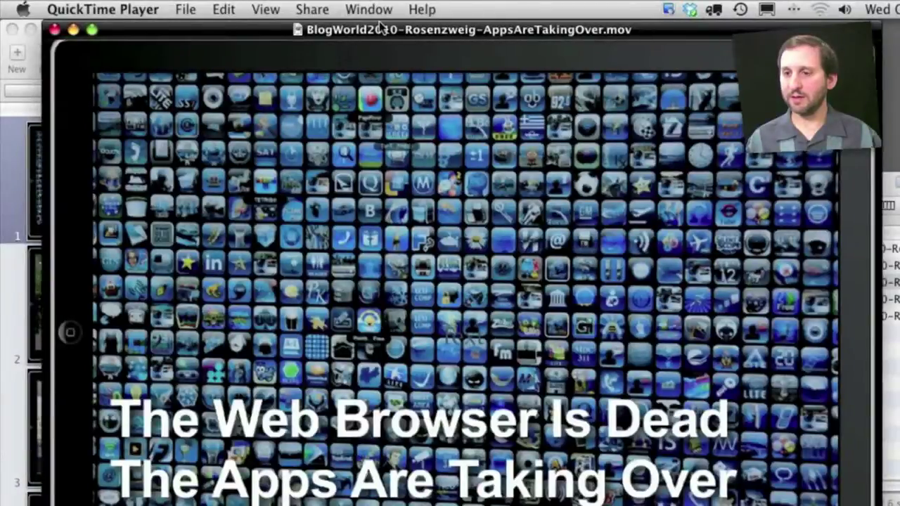
left_click_drag(375, 49, 323, 50)
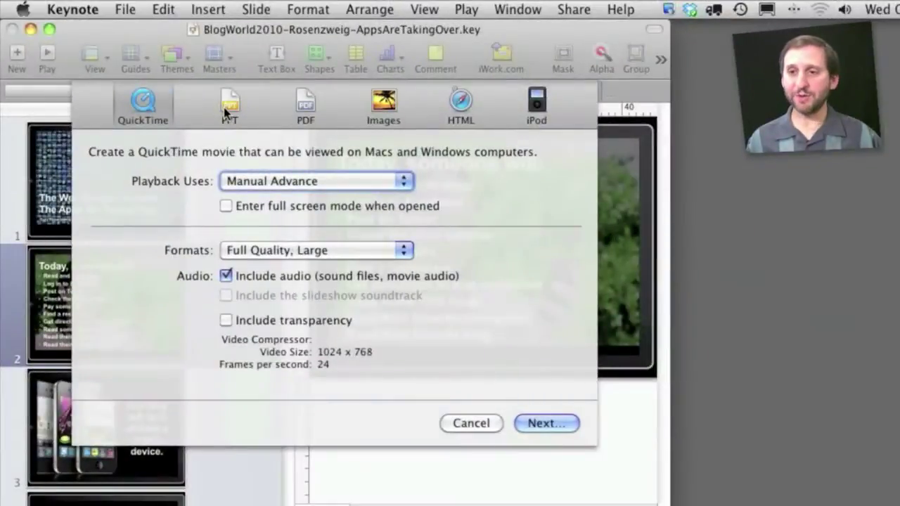
Show the PPT export options and inspect slide 2 and slide 14 of the exported .ppt presentation in PowerPoint
left_click(229, 107)
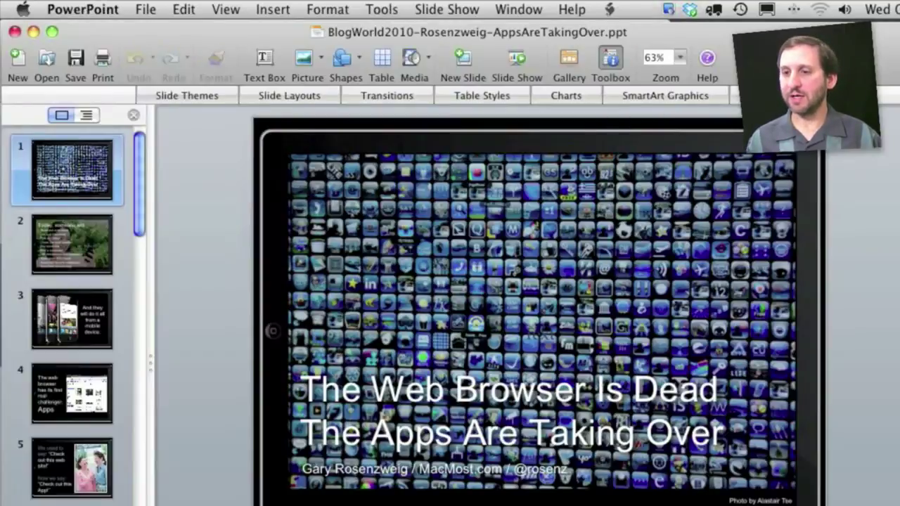
left_click(54, 251)
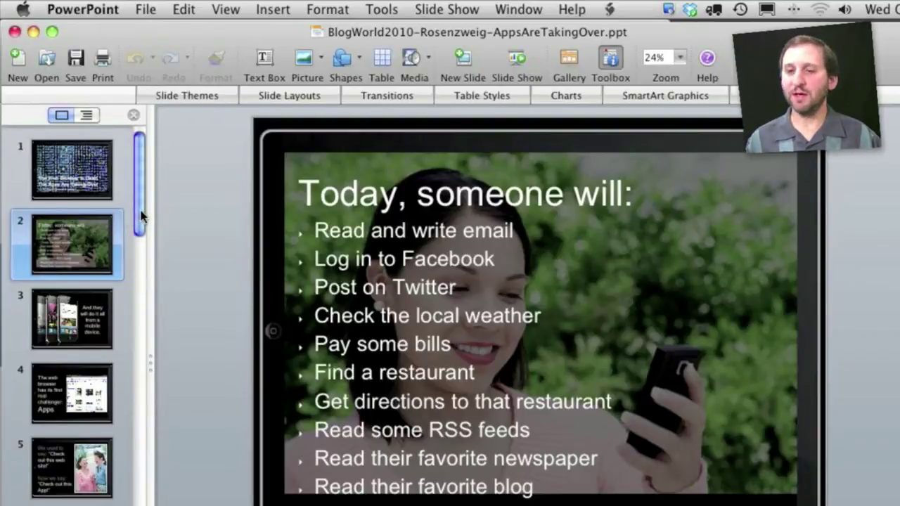
left_click_drag(141, 217, 129, 481)
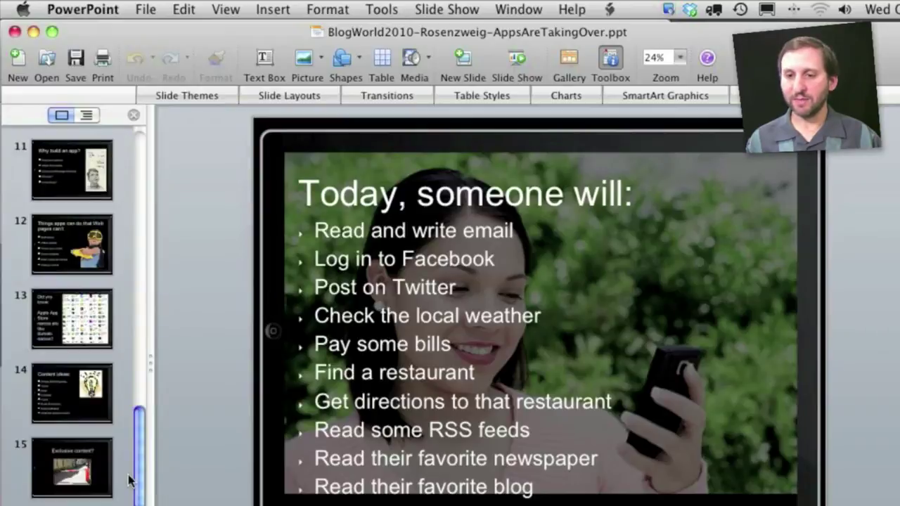
left_click(87, 388)
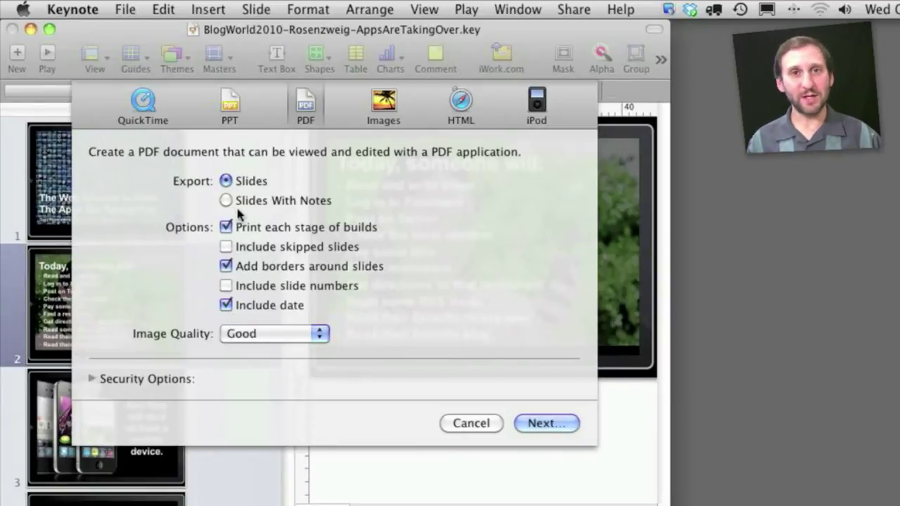
Show the Images export options and check the available file formats, keeping JPEG (variable quality)
left_click(383, 105)
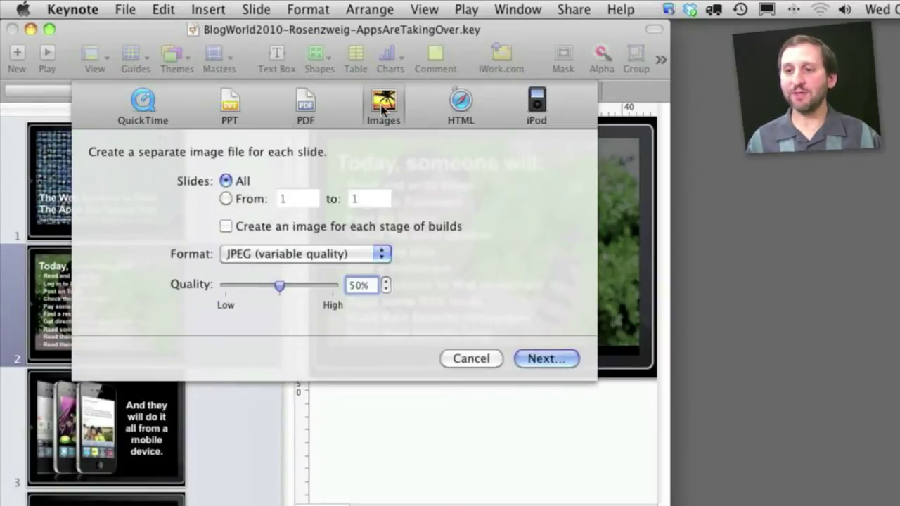
left_click(269, 256)
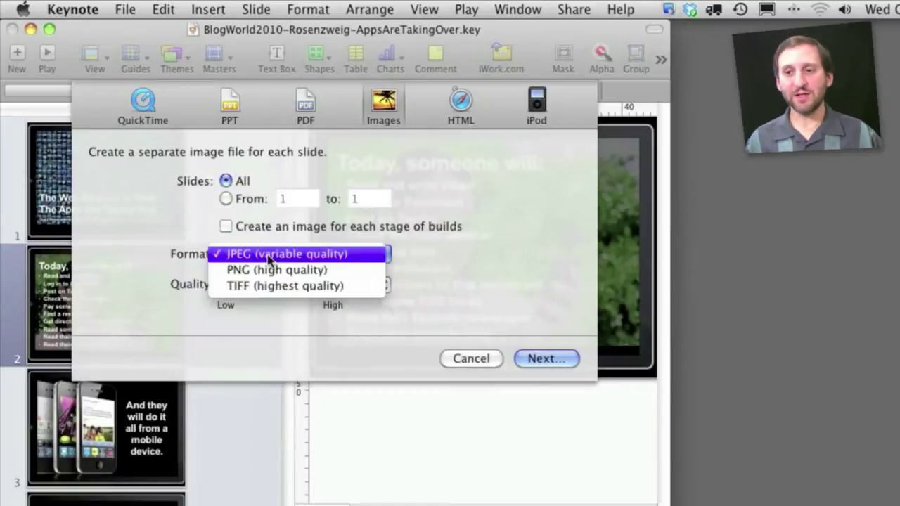
left_click(197, 254)
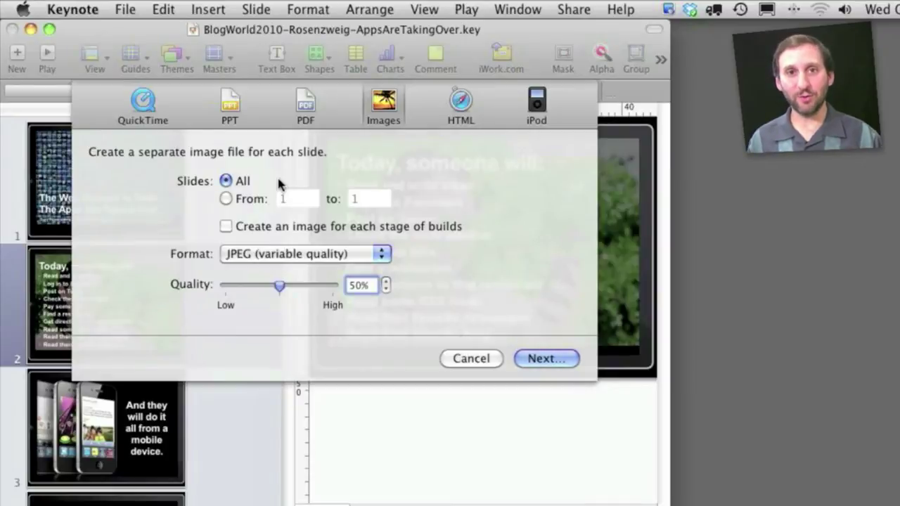
Show the HTML export options, and open the exported .html presentation from Finder's html folder in an enlarged Safari window
left_click(461, 104)
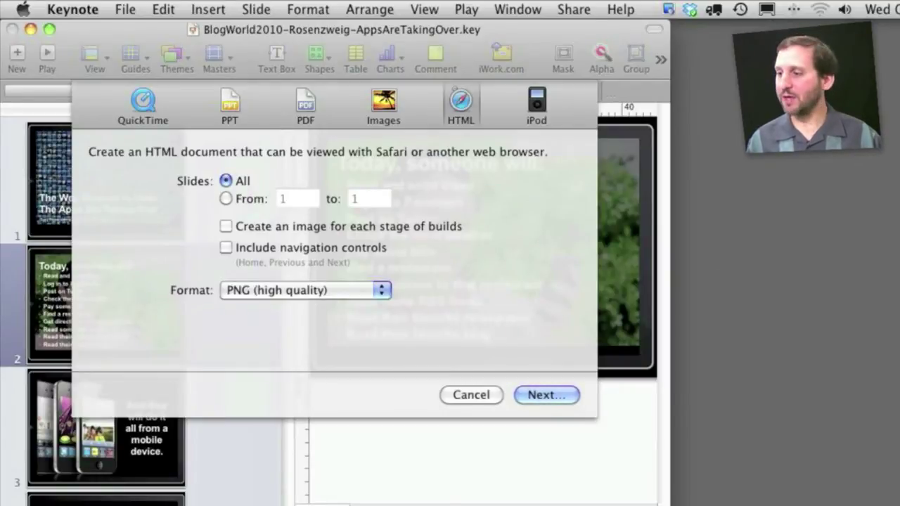
key("super+Tab")
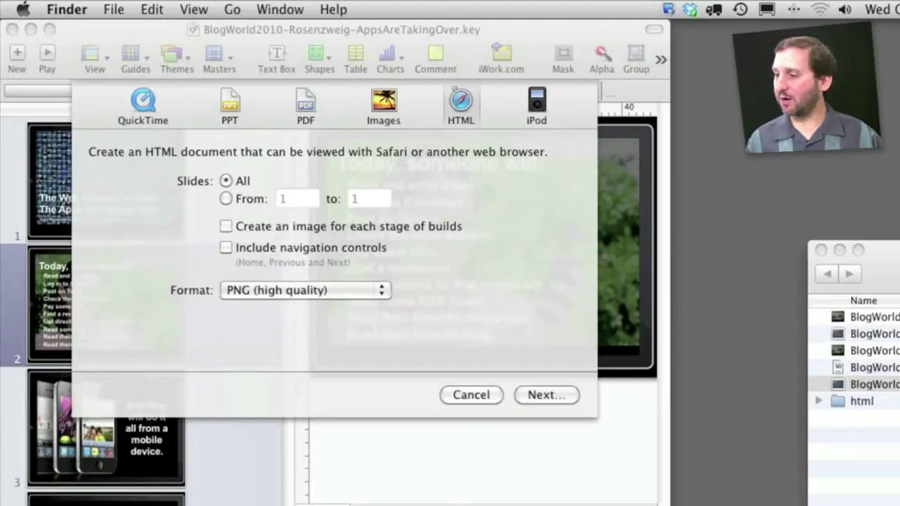
left_click(878, 400)
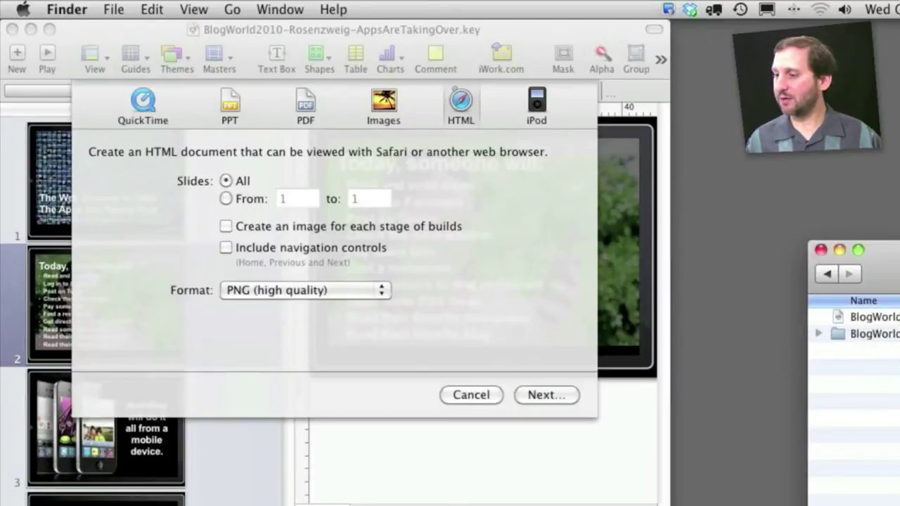
double_click(872, 317)
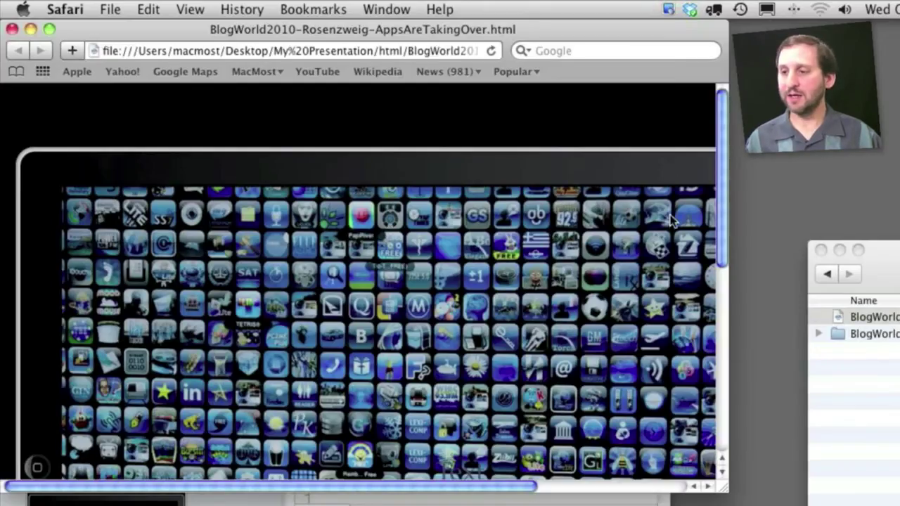
left_click_drag(723, 491, 899, 505)
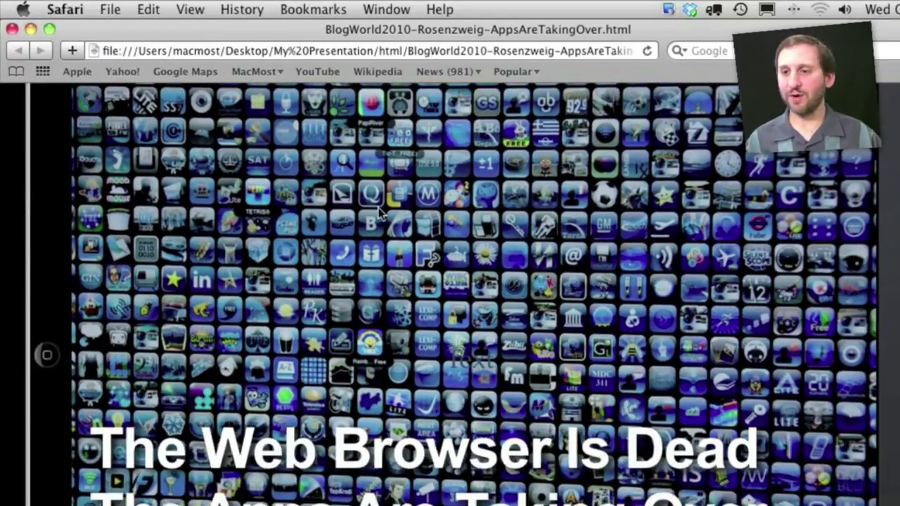
Advance the HTML presentation through slide 2's builds, and test its home and next navigation controls
left_click(450, 216)
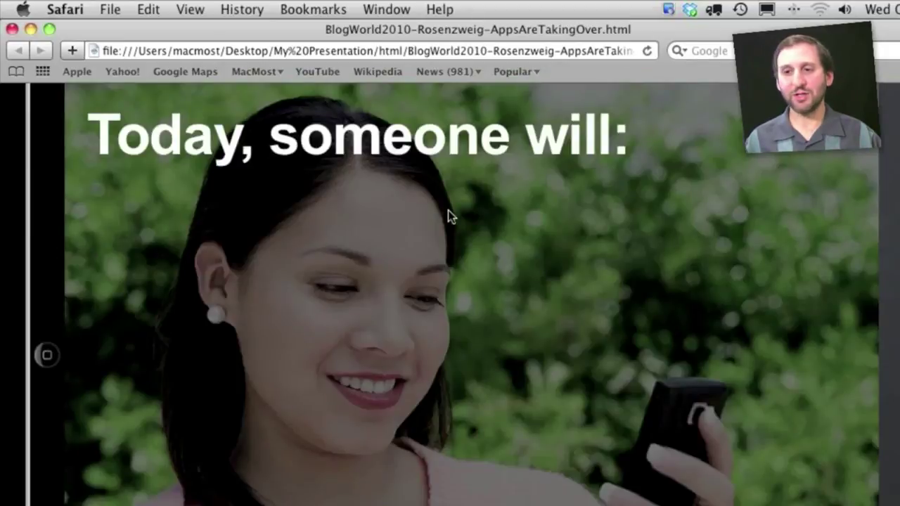
left_click(450, 216)
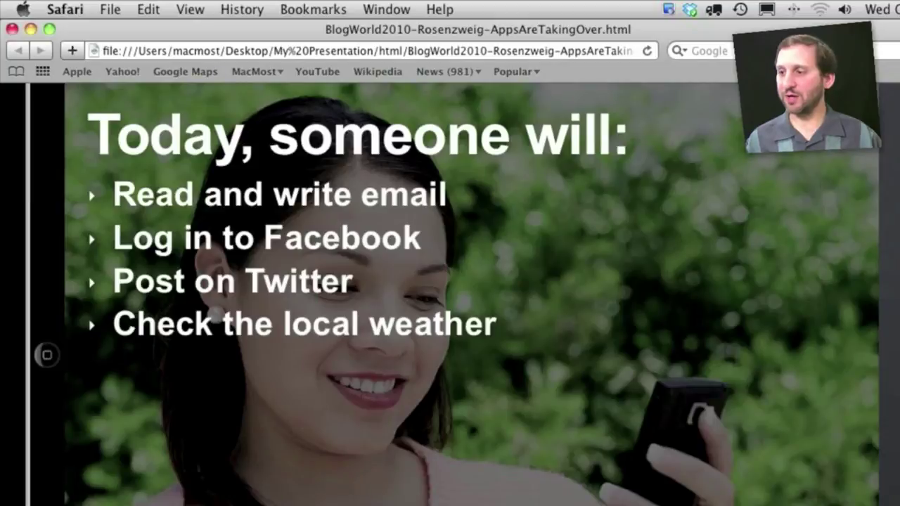
scroll(471, 294, "down", 4)
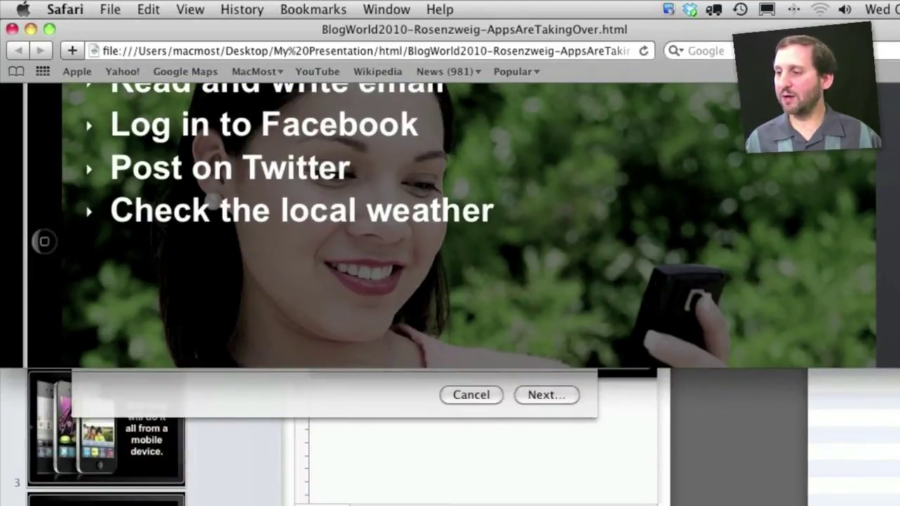
scroll(579, 289, "down", 5)
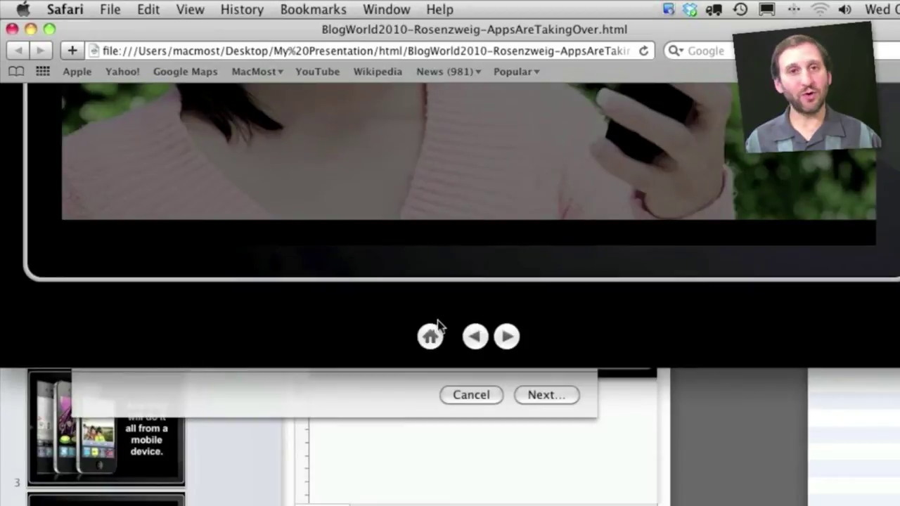
left_click(431, 336)
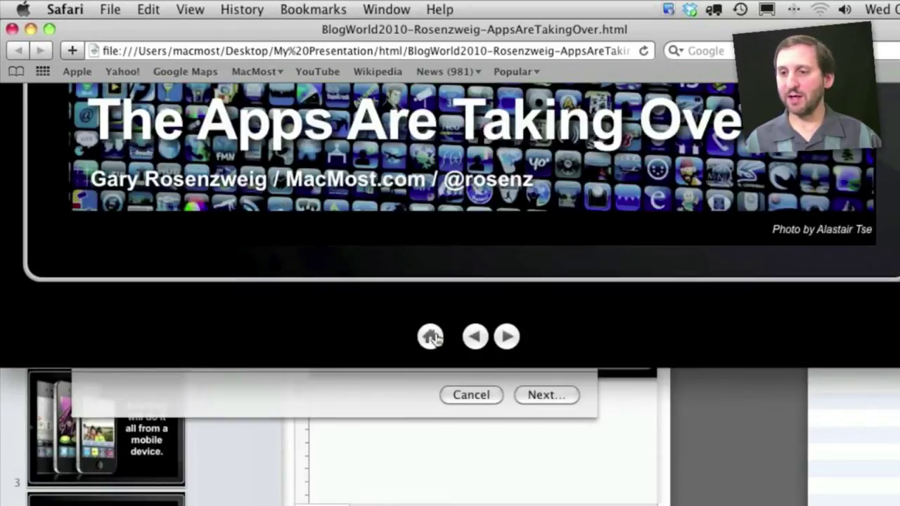
left_click(507, 338)
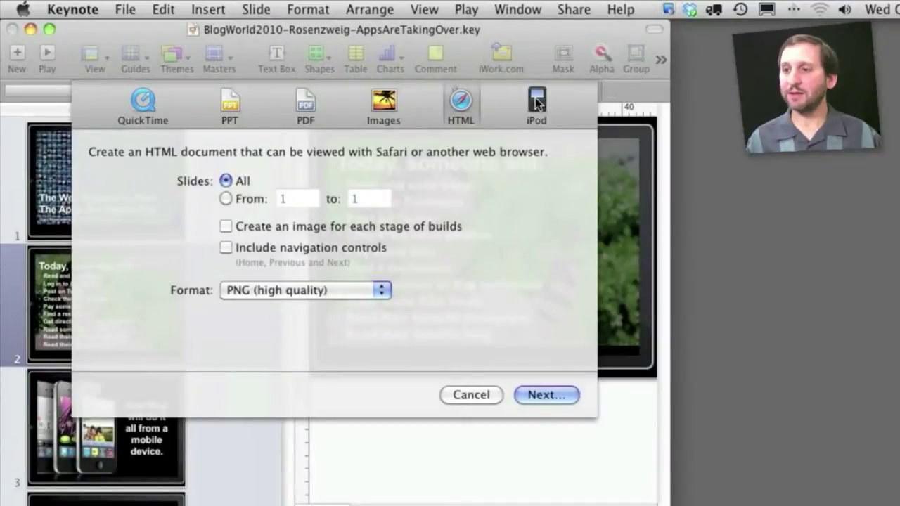
Compare the iPod export settings in Keynote with the QuickTime ones and check the iPod playback choices, keeping Fixed Timing
left_click(536, 104)
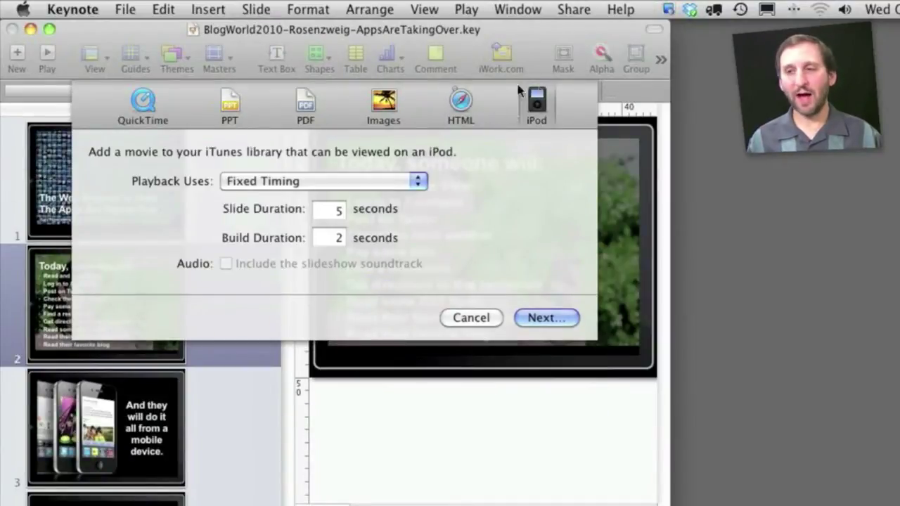
left_click(140, 103)
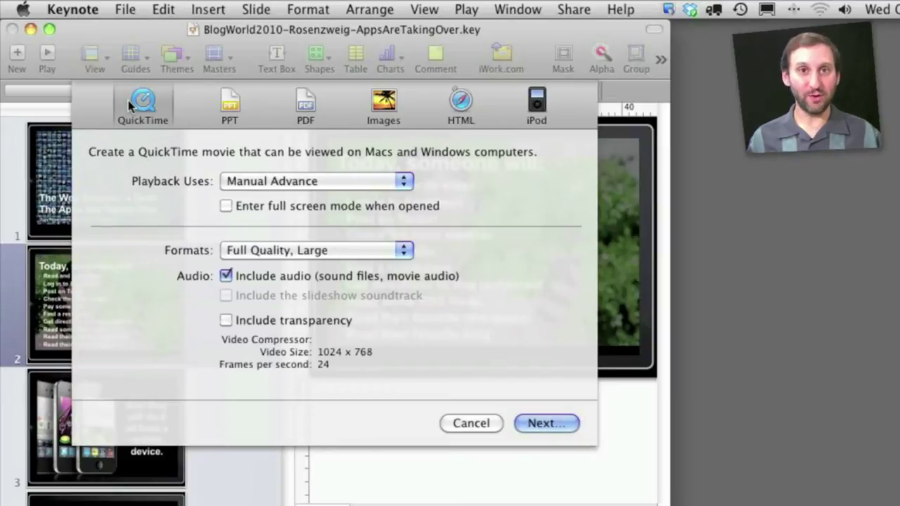
left_click(538, 106)
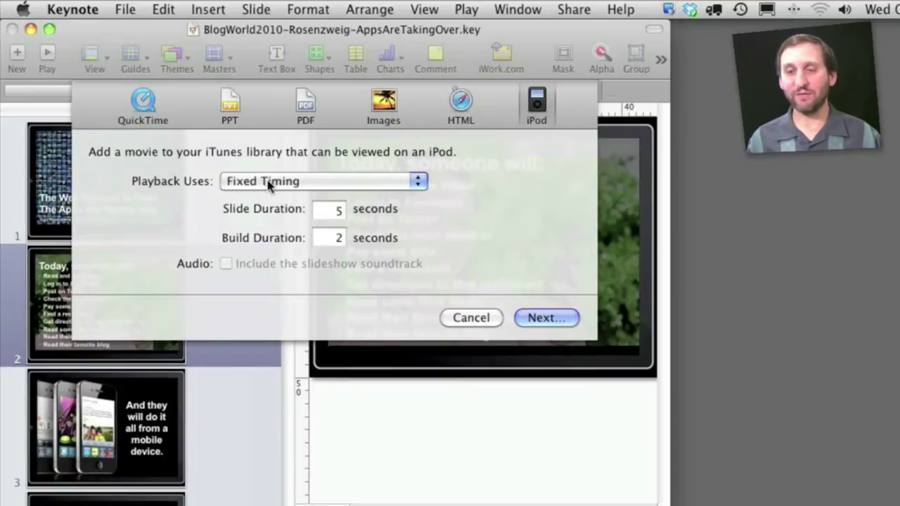
left_click(355, 185)
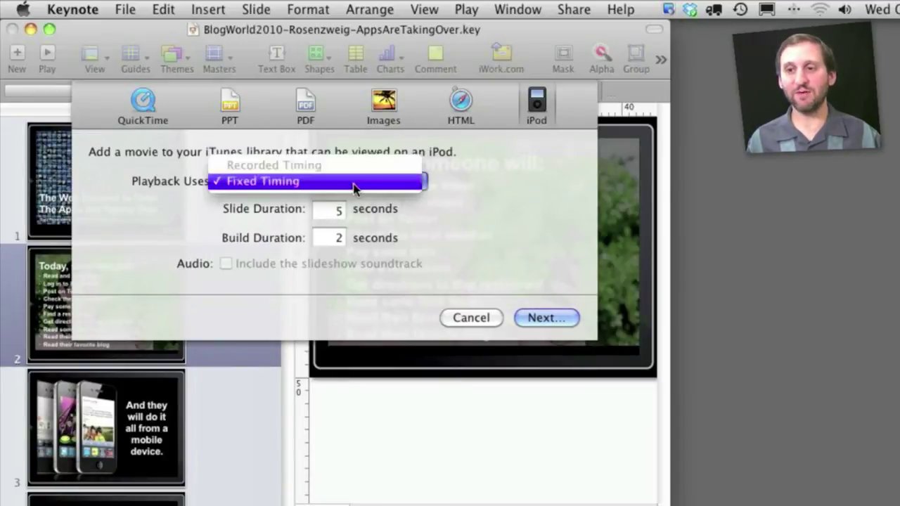
left_click(354, 186)
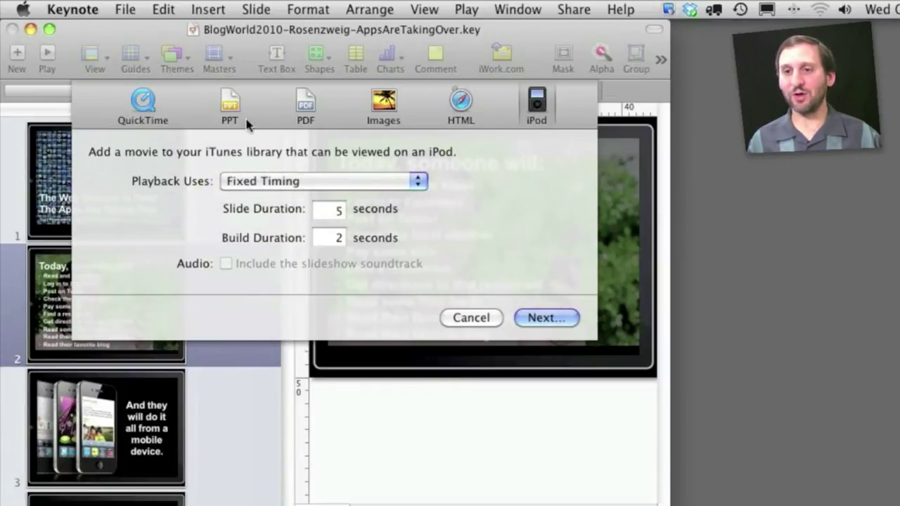
Set the QuickTime export's playback to Fixed Timing and return to the iPod export settings
left_click(143, 113)
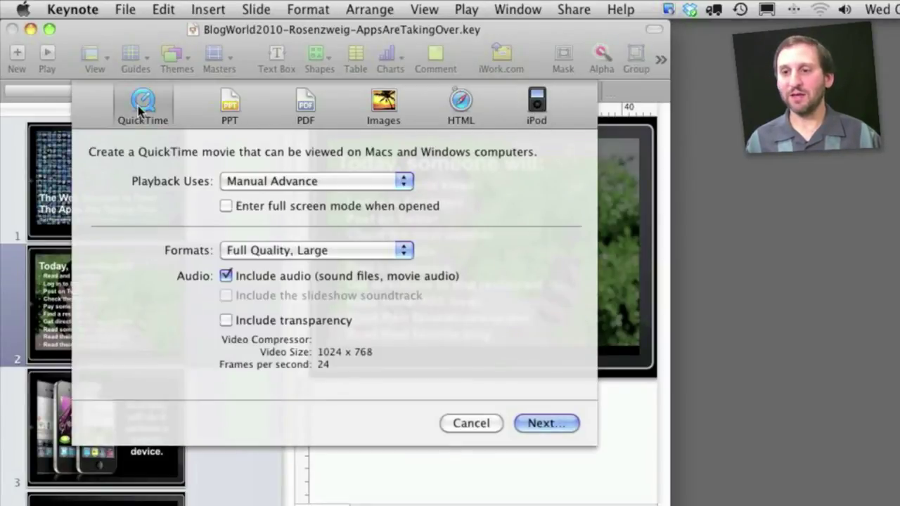
left_click(273, 183)
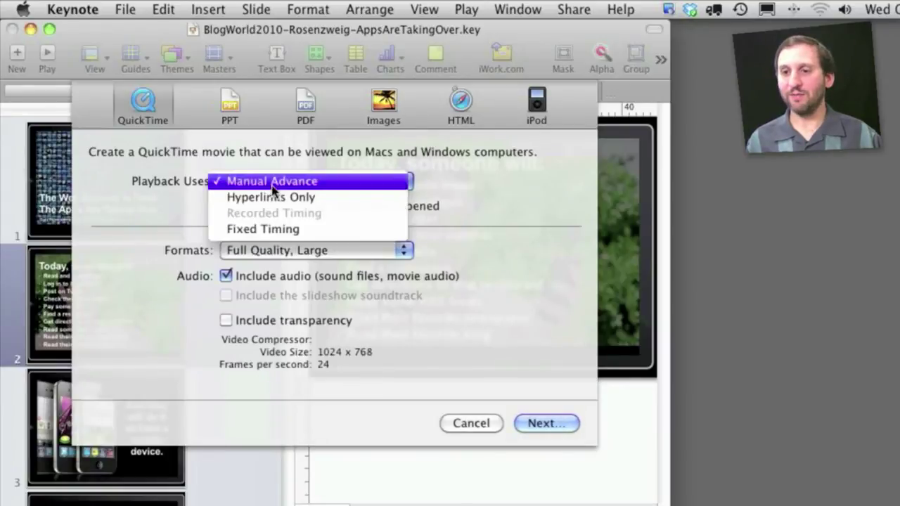
left_click(271, 228)
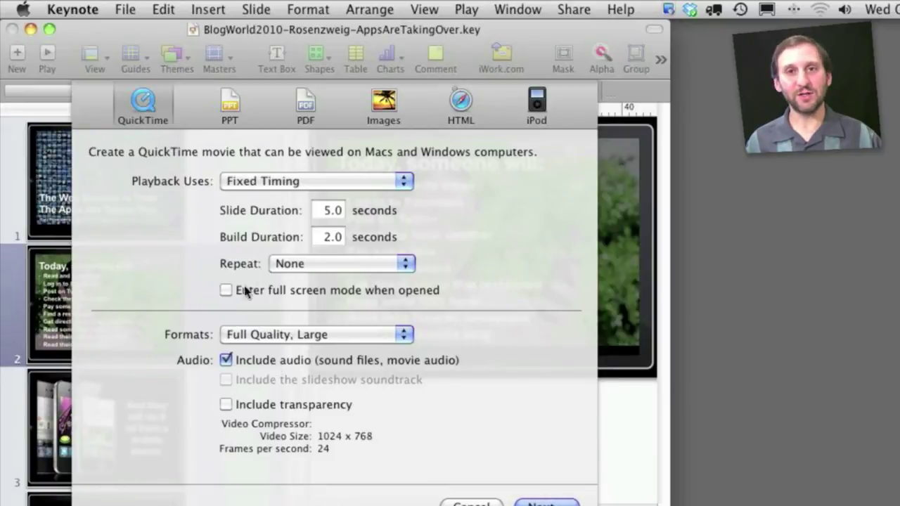
left_click(538, 105)
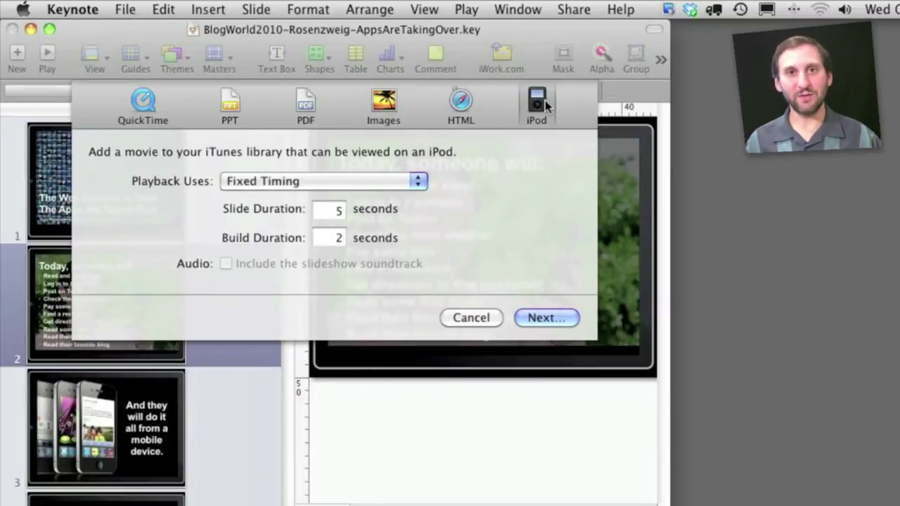